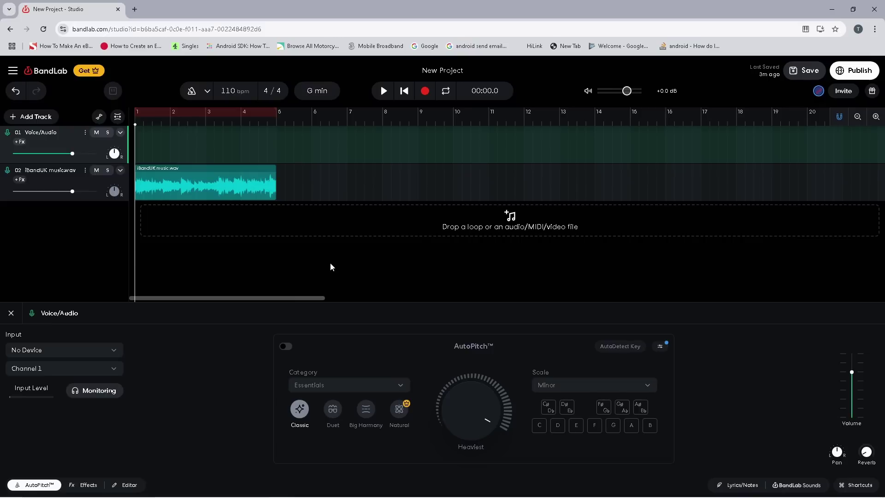
Add a Pitch Shifter effect to the iBandUK music.wav track and set its Shift to 0 st
left_click(68, 176)
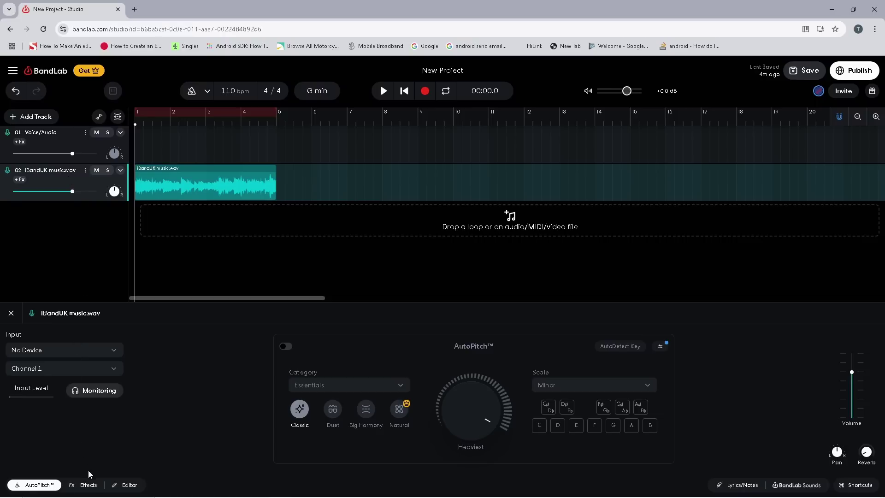
left_click(88, 484)
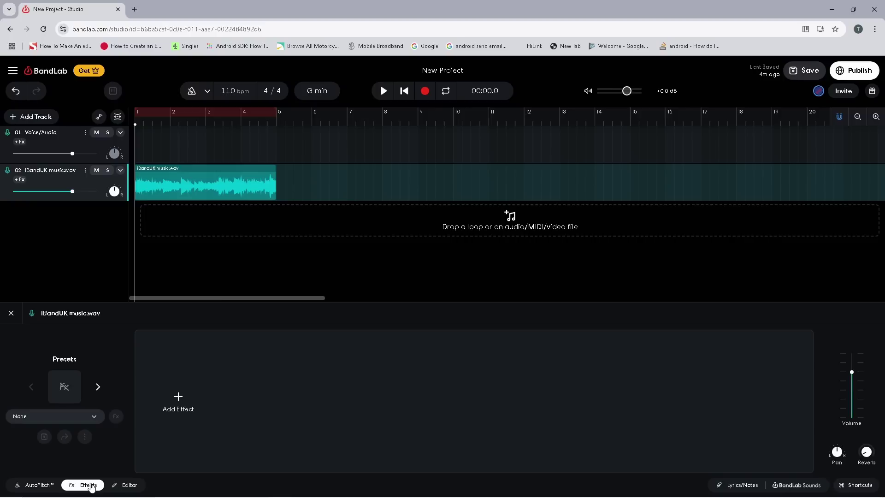
left_click(190, 404)
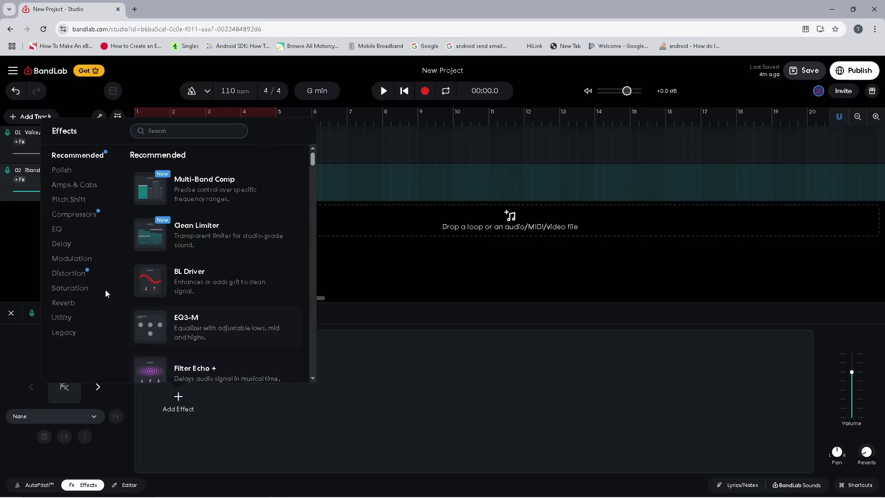
left_click(75, 202)
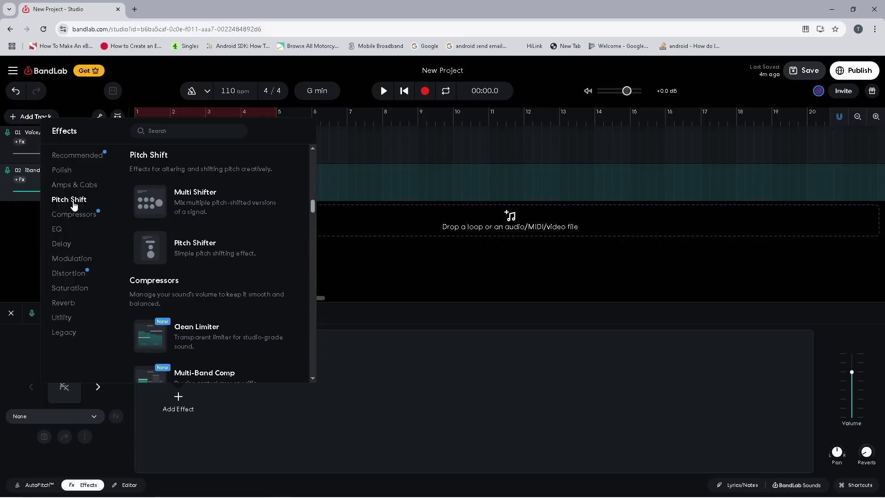
left_click(163, 249)
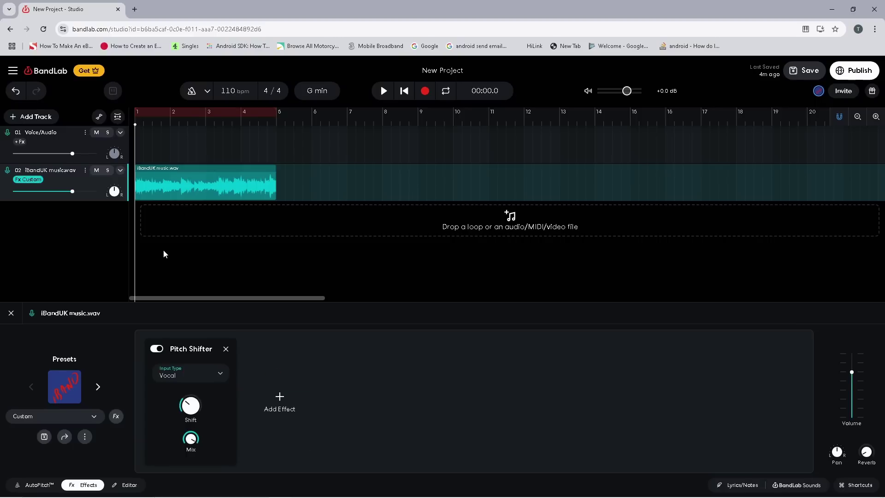
mouse_move(195, 420)
double_click(192, 420)
type("0 st")
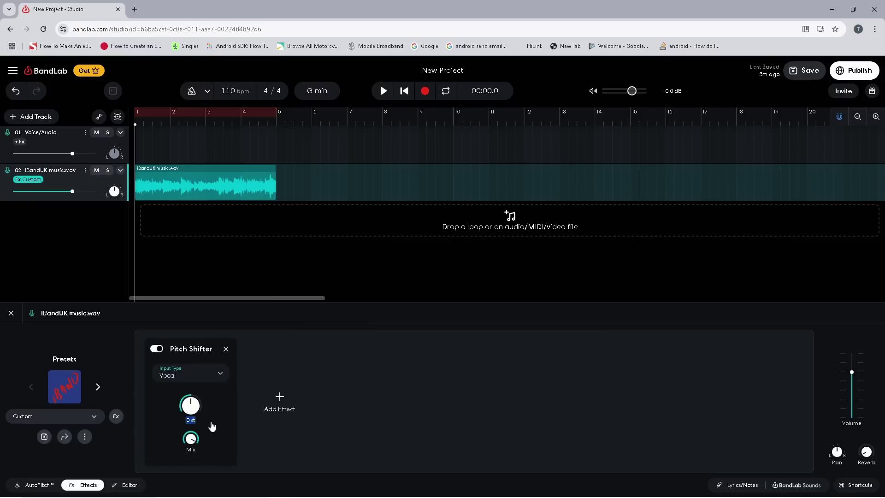
Add a second Pitch Shifter to the track's effect chain and set its Shift to 0 st
left_click(280, 404)
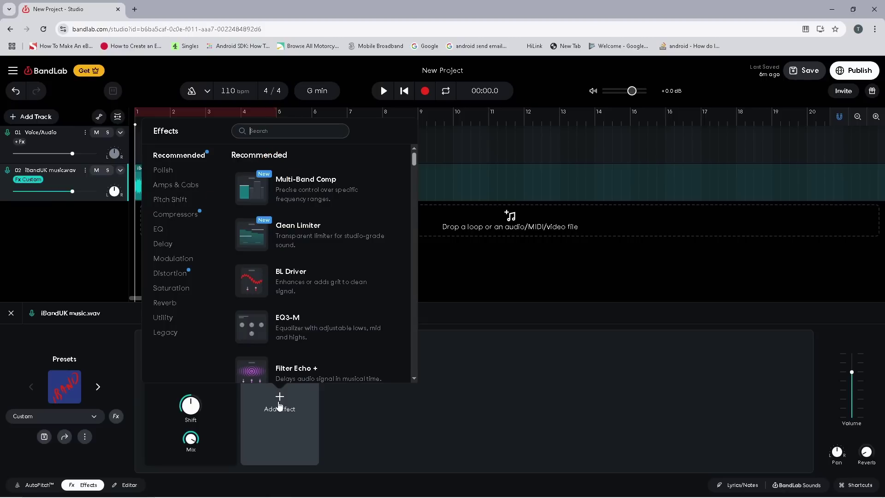
left_click(184, 205)
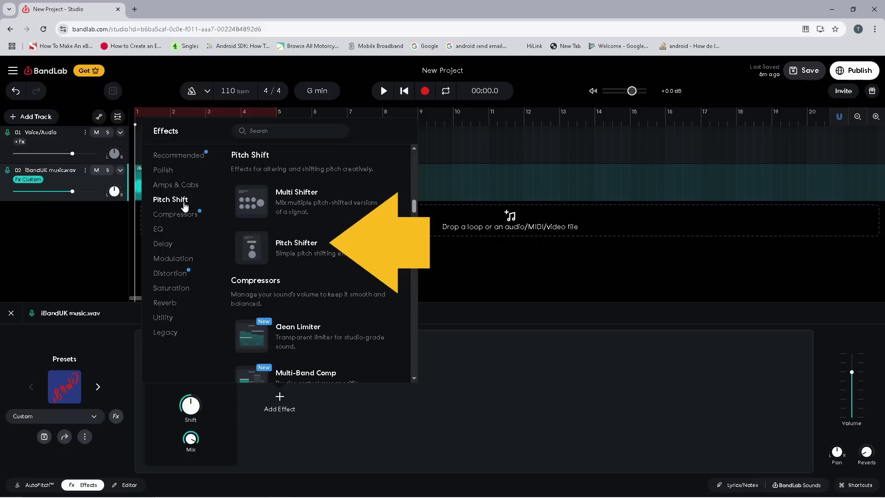
left_click(255, 253)
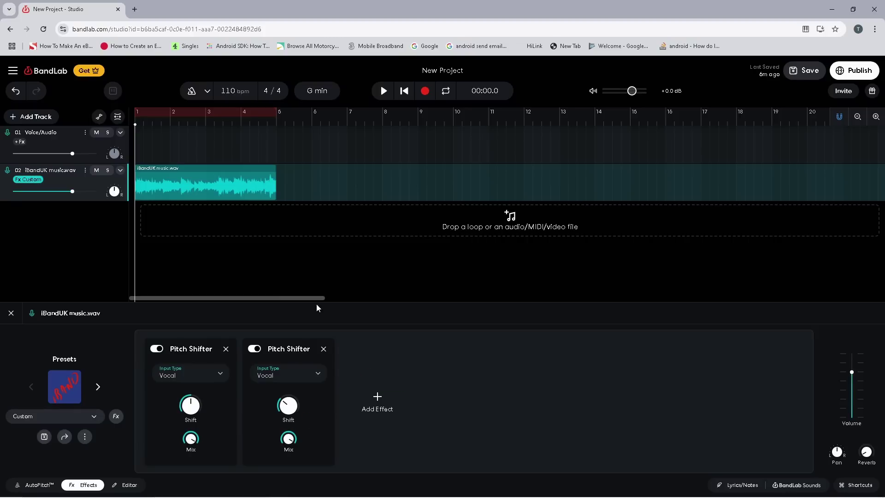
mouse_move(290, 418)
double_click(289, 420)
Add a third Pitch Shifter after the other two and set its Shift to 0 st
left_click(377, 412)
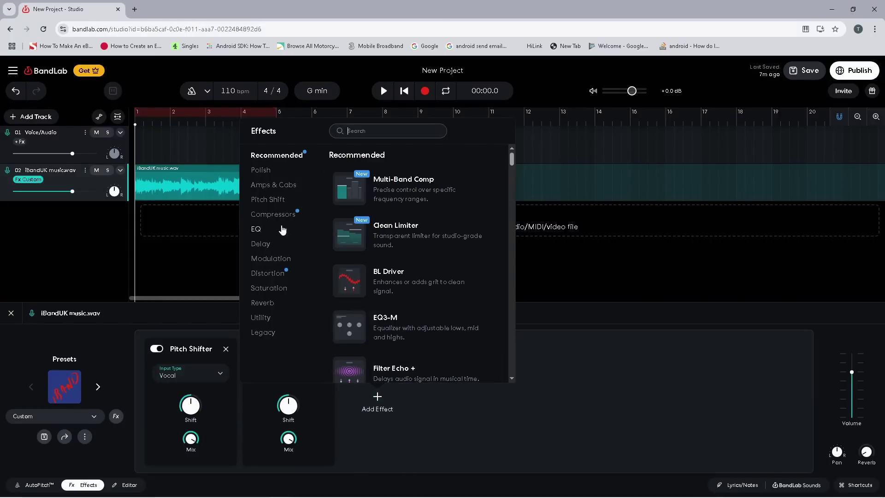
left_click(280, 205)
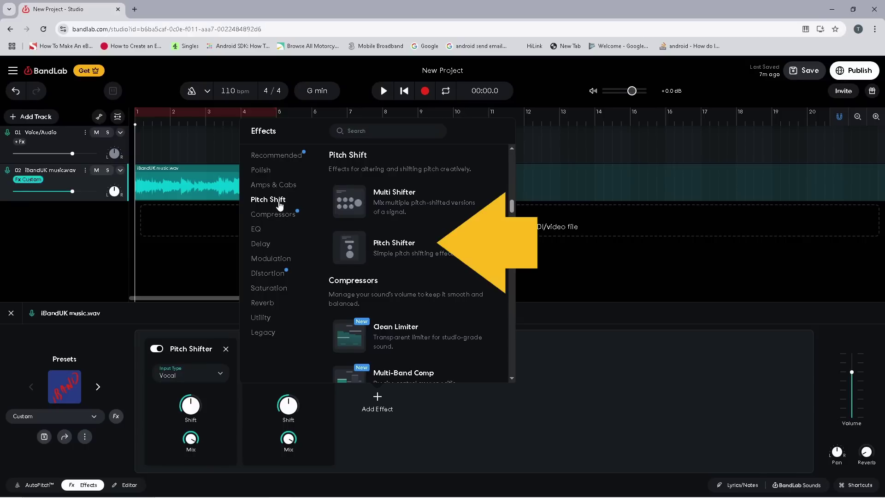
left_click(354, 254)
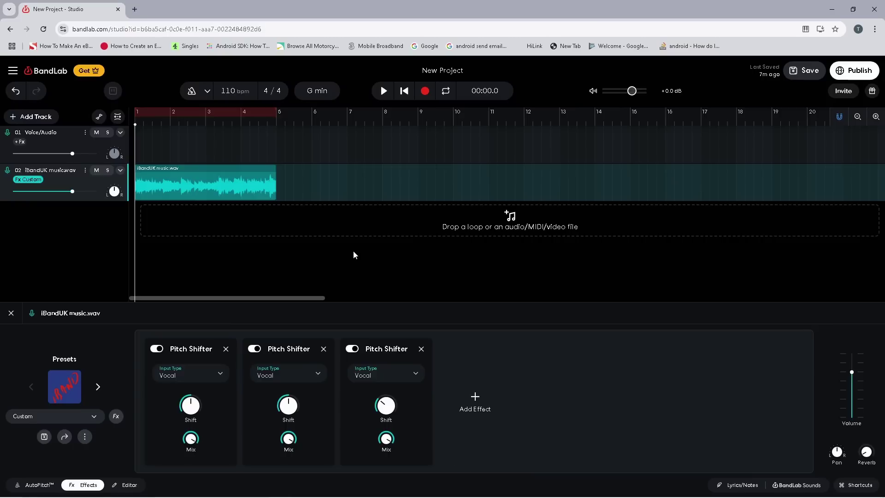
mouse_move(390, 418)
double_click(385, 420)
type("0")
key("Return")
Automate the first Pitch Shifter's Shift on the music track with a downward curve from about bar 4.5 to its lowest level at bar 5
left_click(99, 117)
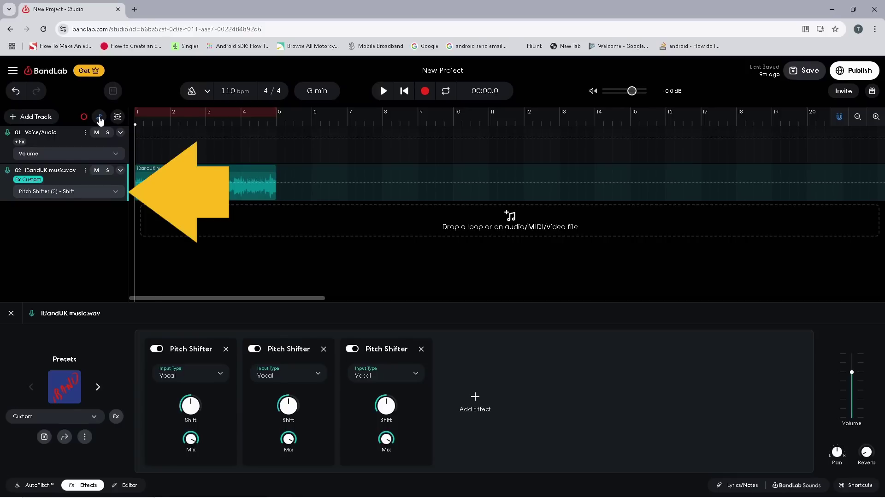
left_click(116, 192)
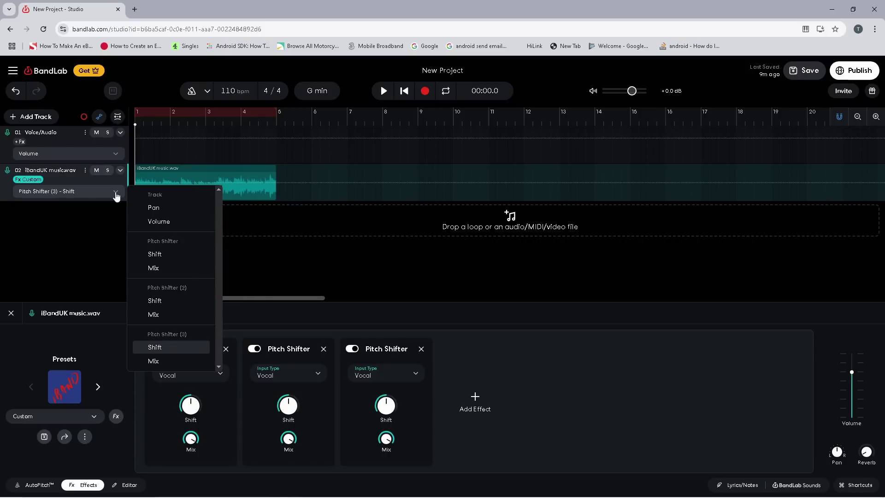
left_click(156, 254)
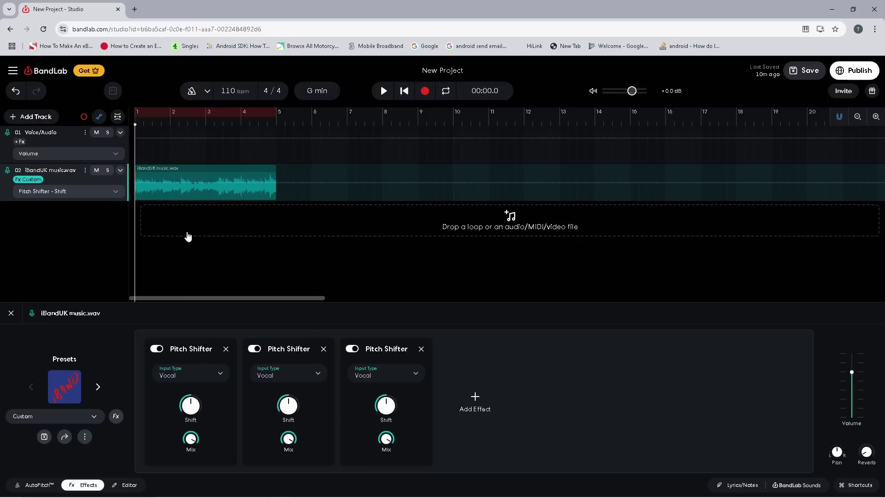
left_click(258, 183)
left_click_drag(276, 184, 276, 202)
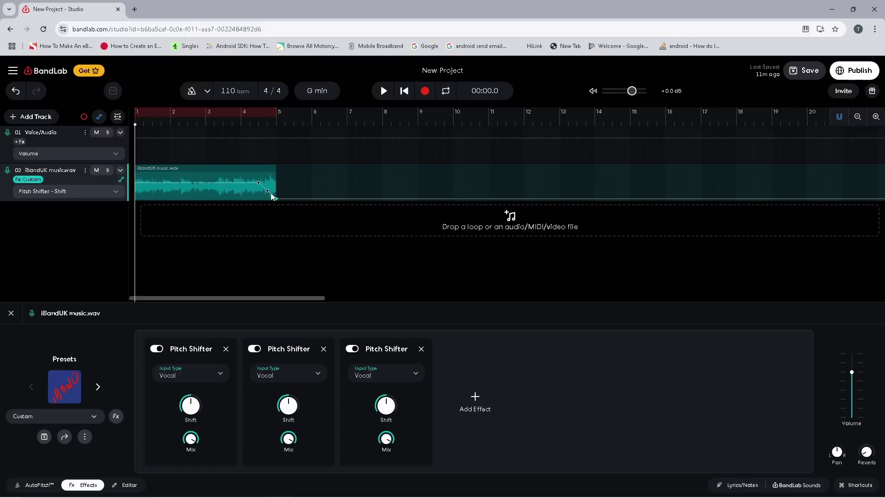
left_click_drag(269, 192, 270, 195)
left_click_drag(272, 190, 270, 187)
Switch the music track's automation to the second Pitch Shifter's Shift parameter
left_click(117, 194)
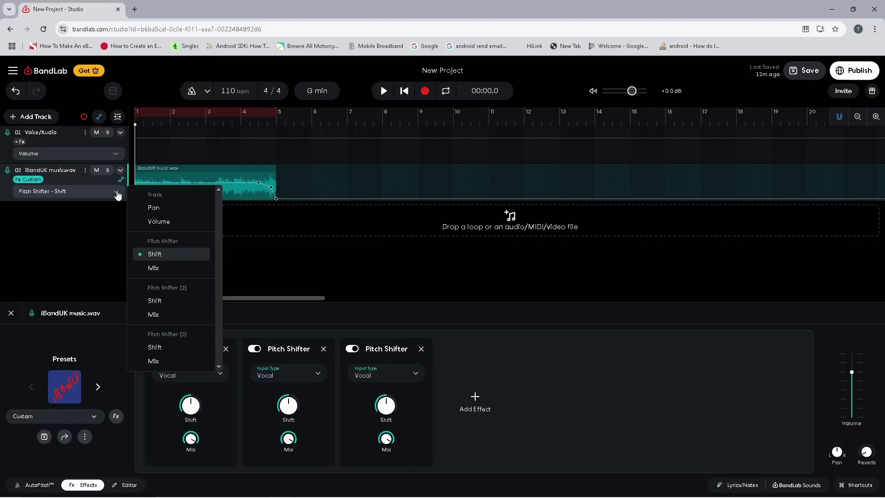
left_click(152, 301)
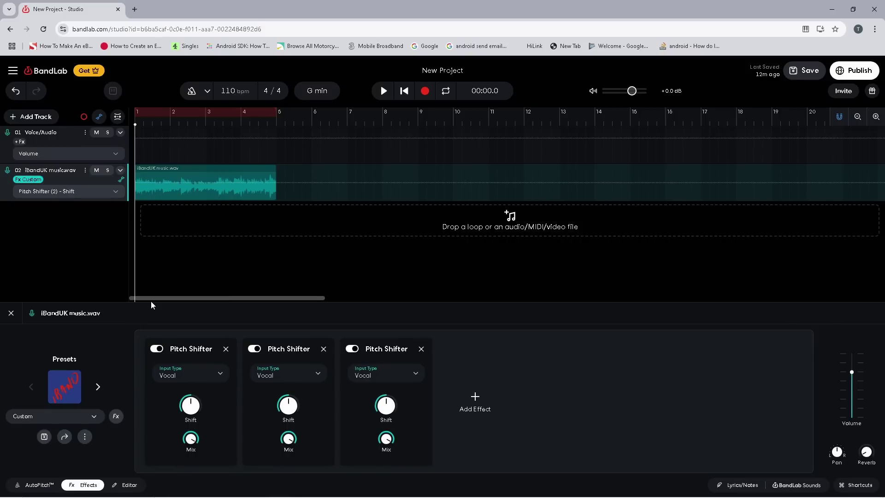
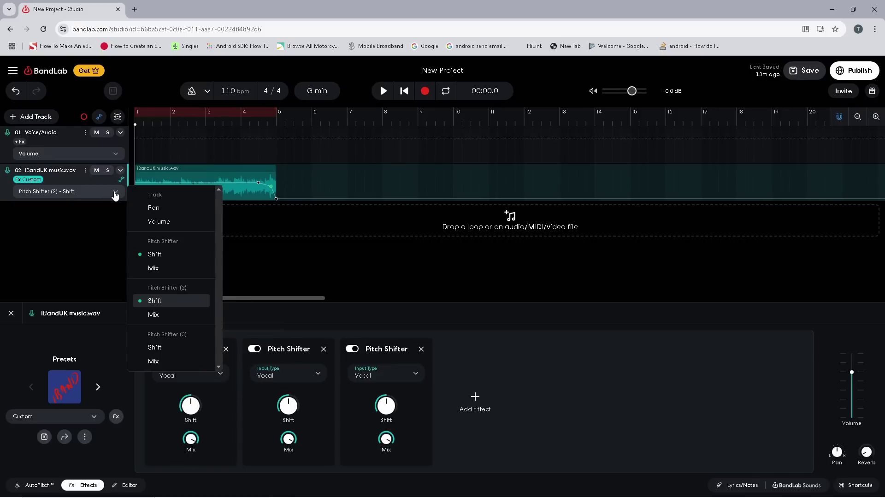
Automate the third Pitch Shifter's Shift with a falling curve from about bar 4.5 to bar 5, adding a bend point at about -2 st
left_click(159, 350)
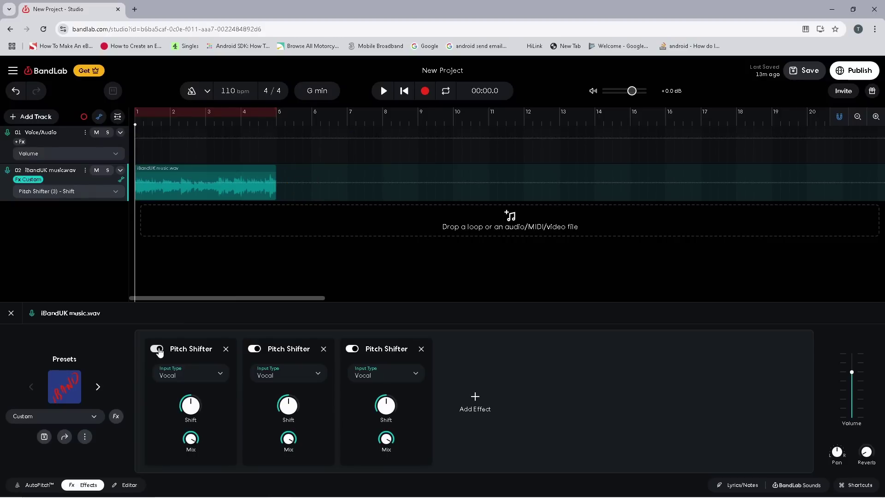
left_click(259, 182)
left_click_drag(275, 183, 274, 208)
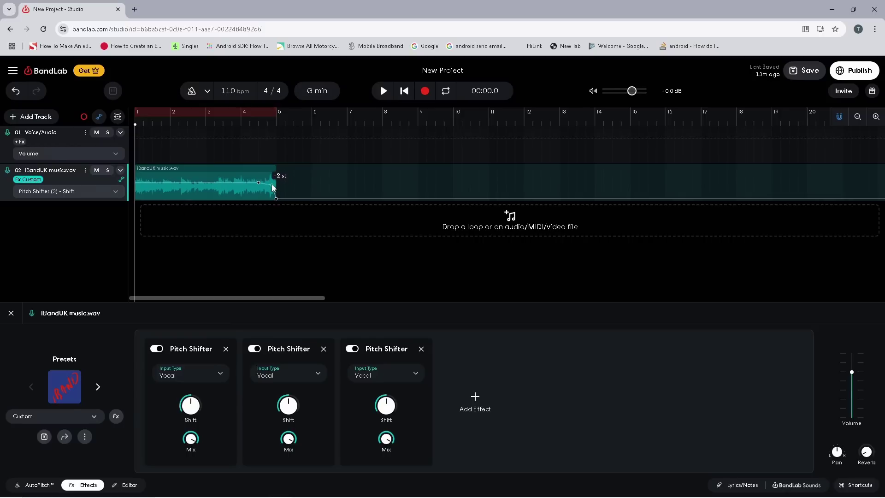
left_click(271, 186)
Hide the automation and play the project from the start past the clip's end, then stop playback
left_click(99, 117)
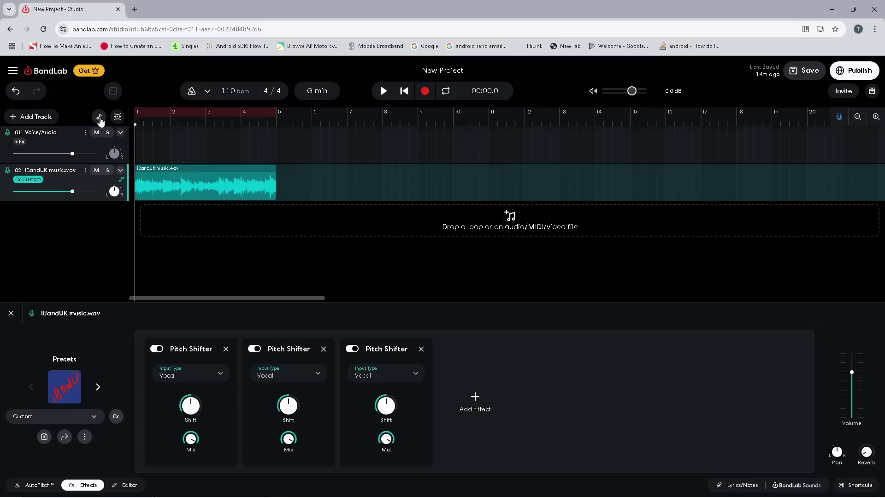
left_click(383, 91)
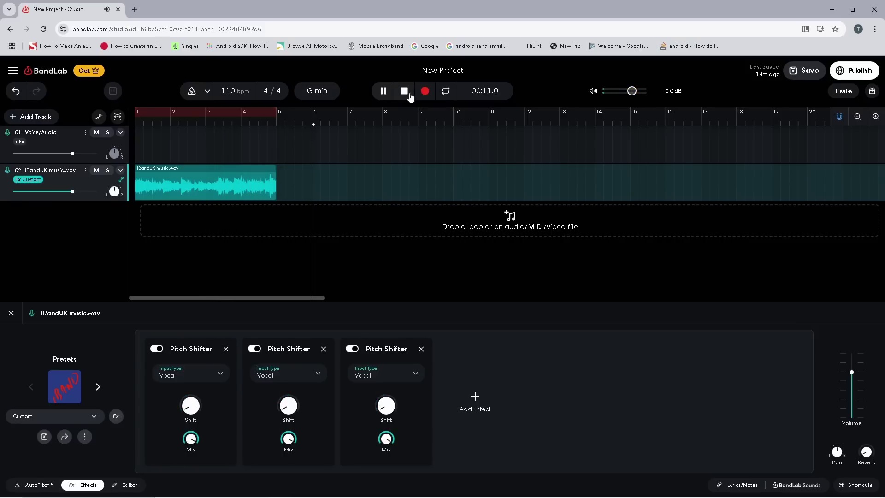
left_click(405, 93)
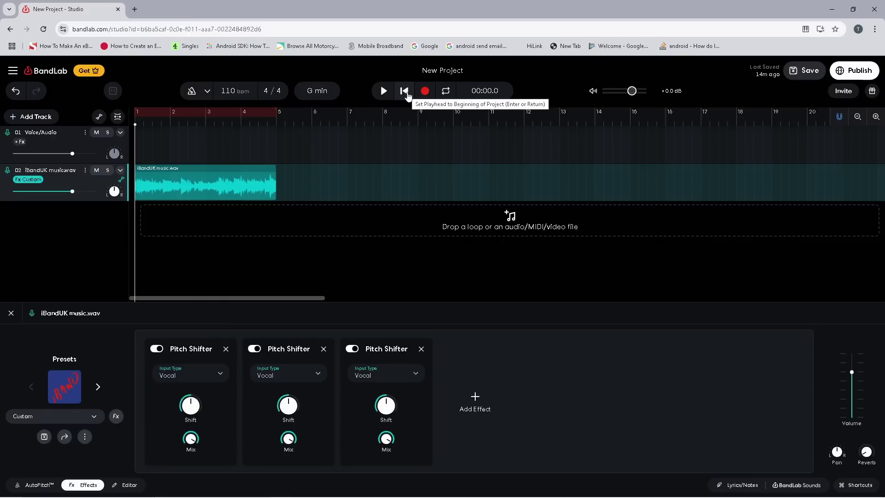
Show the automation again and move the starting point of the Pitch Shifters' Shift curves slightly closer to the clip's end
left_click(99, 117)
mouse_move(263, 184)
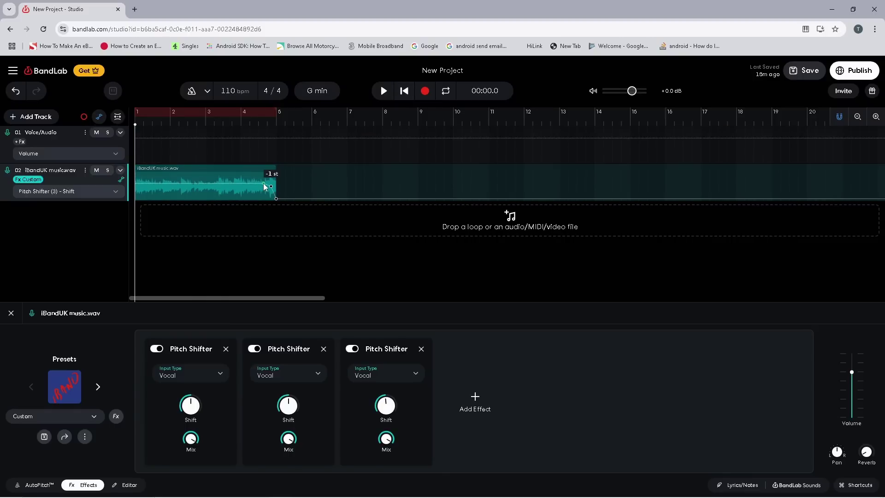
left_click(106, 191)
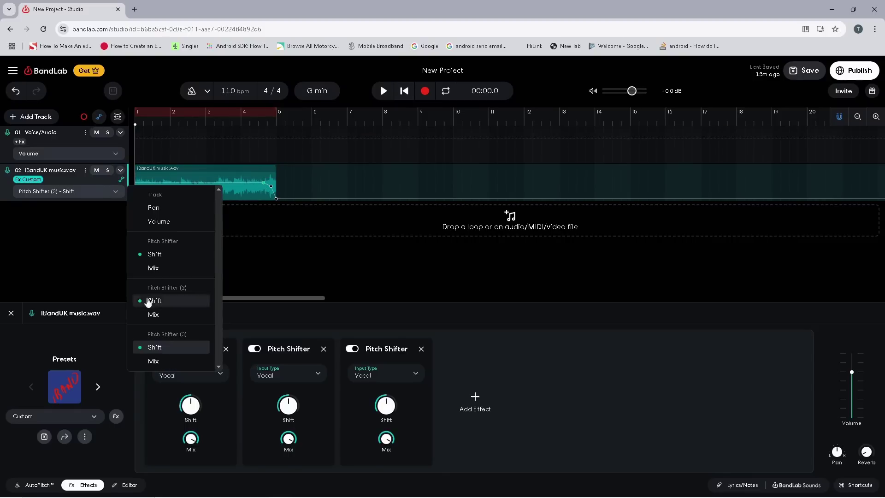
left_click(151, 254)
left_click(103, 192)
left_click(154, 253)
mouse_move(258, 186)
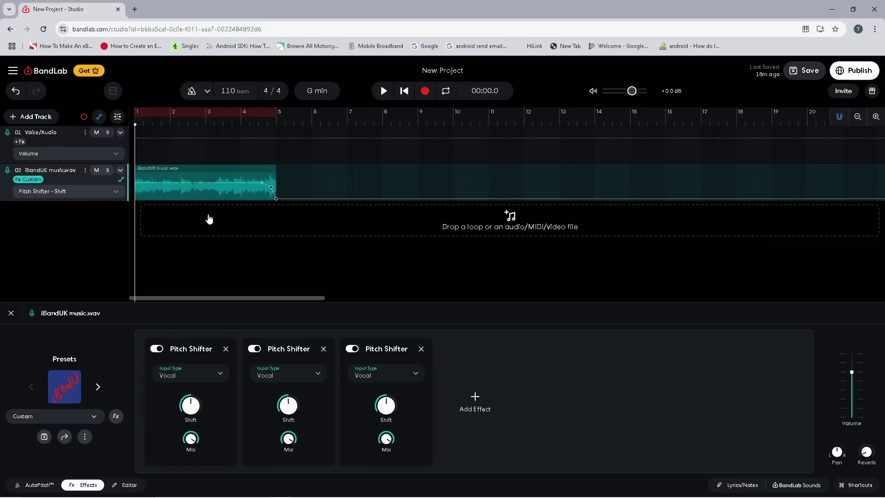
Hide the automation and replay the adjusted pitch drop through the end of the clip, stopping after bar 5
left_click(99, 117)
left_click(387, 95)
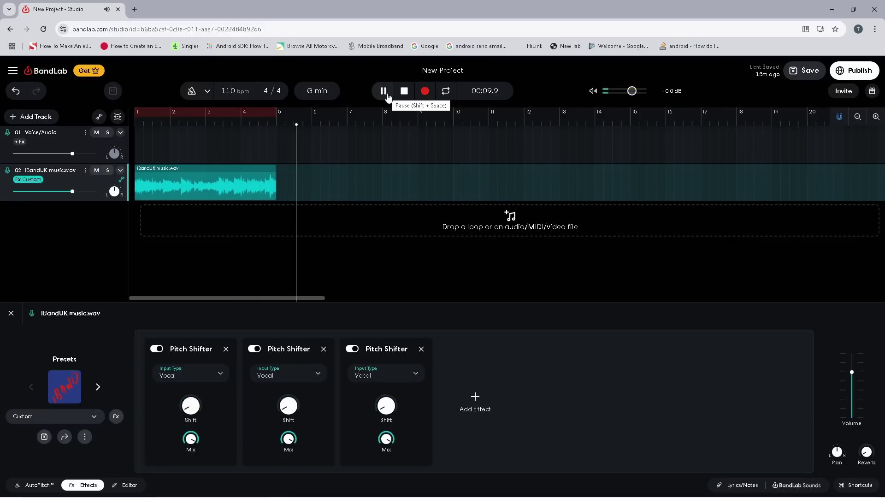
left_click(404, 94)
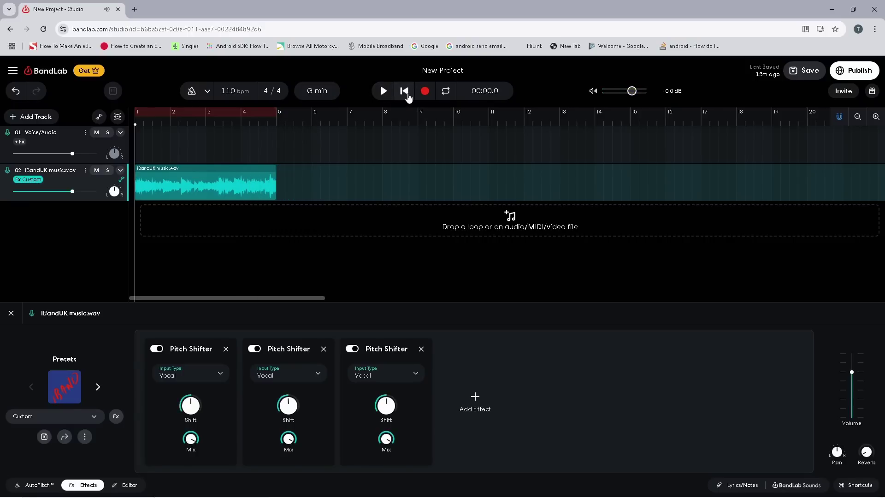